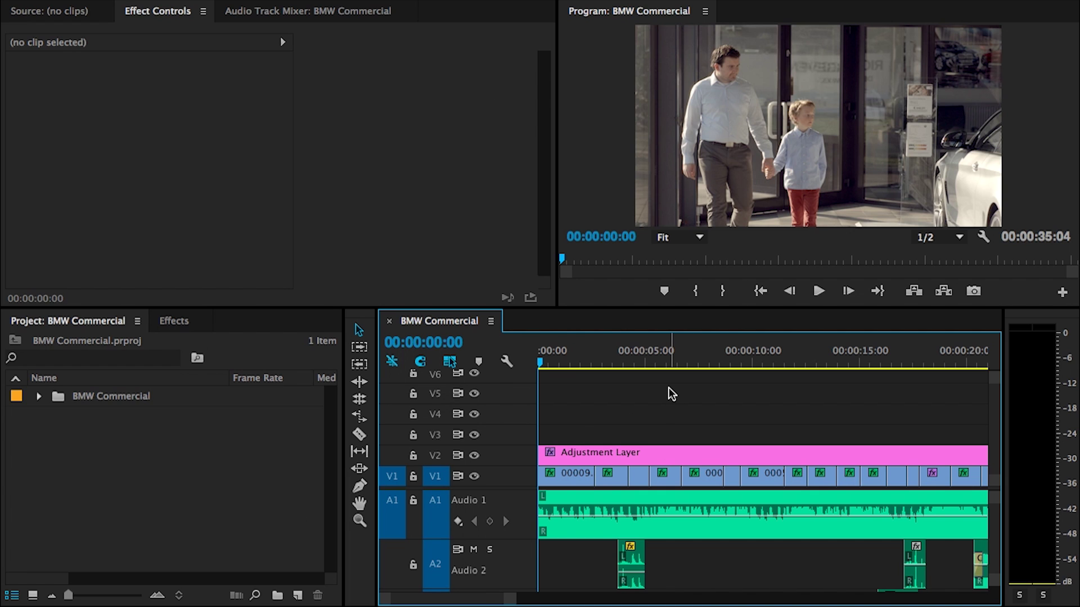
Play the opening of the BMW Commercial sequence and stop at 00:00:02:09
key("space")
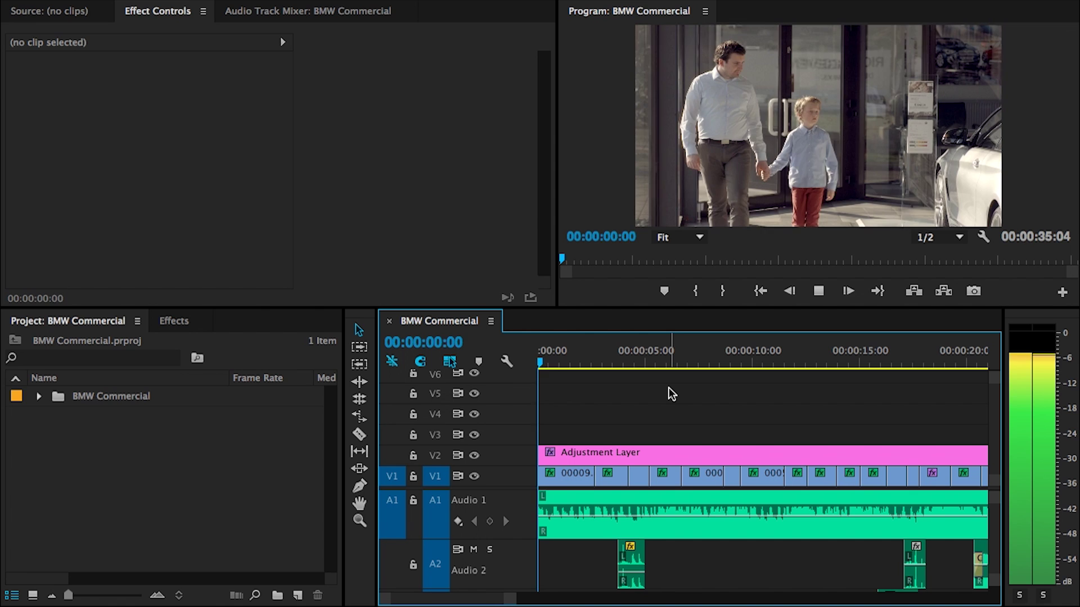
key("space")
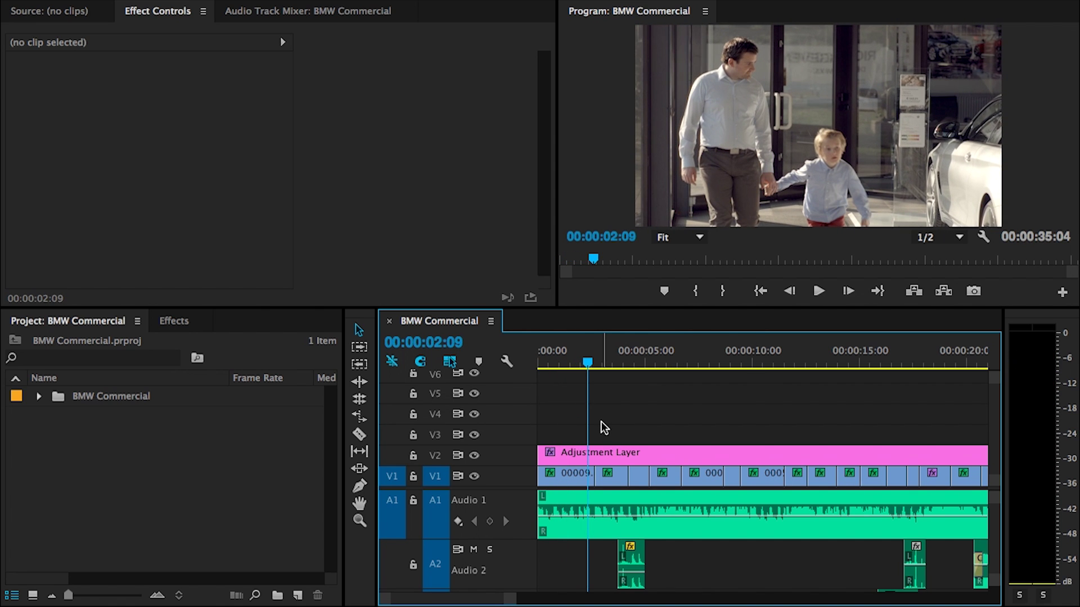
Import the entire Simple Titles.prproj from the Desktop into the BMW Commercial project
mouse_move(396, 605)
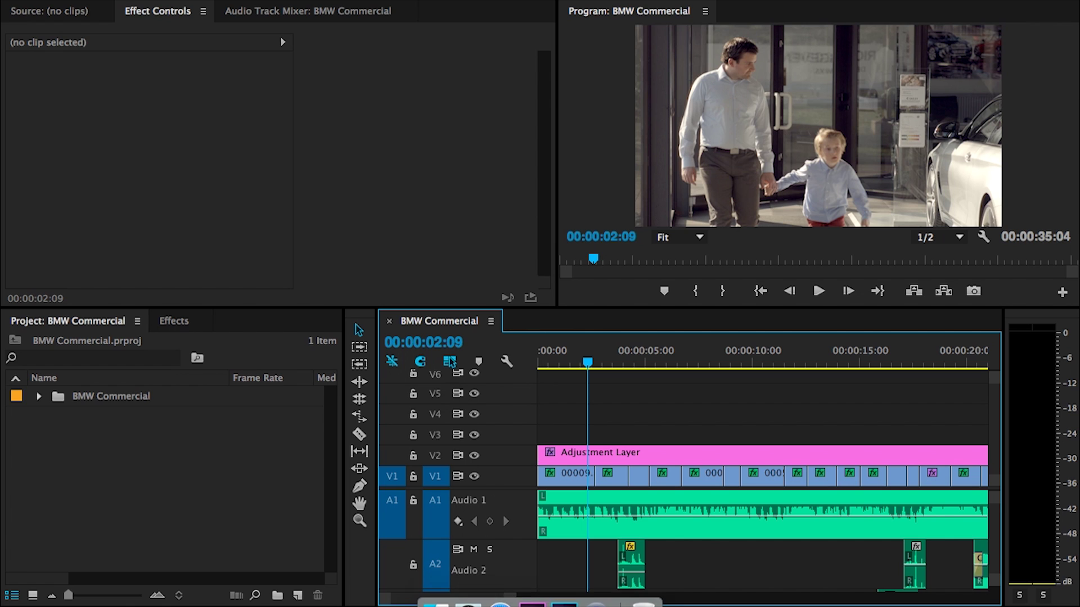
left_click(436, 600)
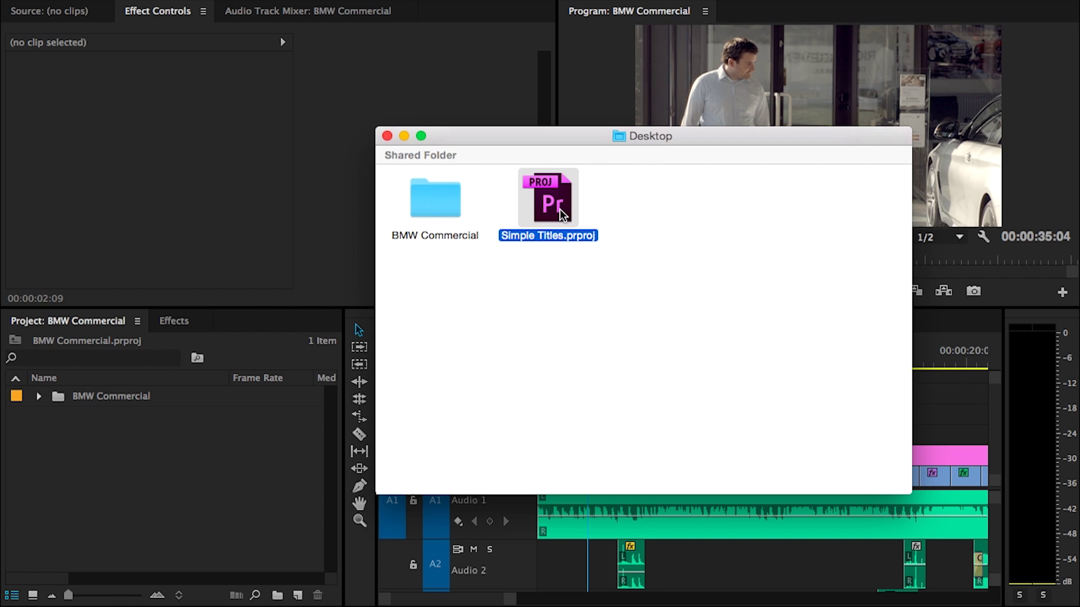
left_click_drag(560, 211, 262, 475)
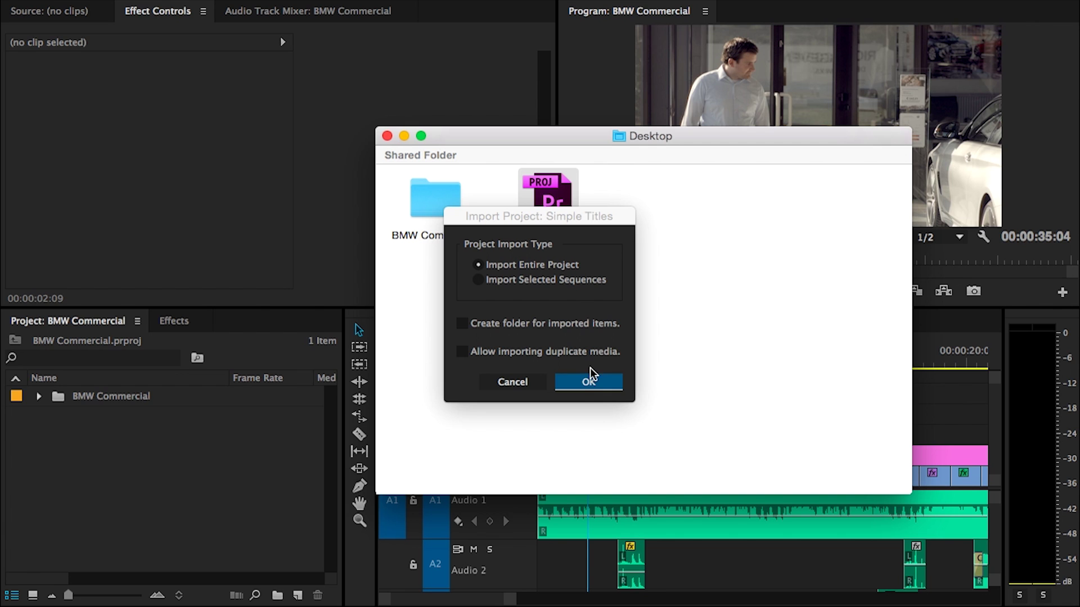
left_click(580, 385)
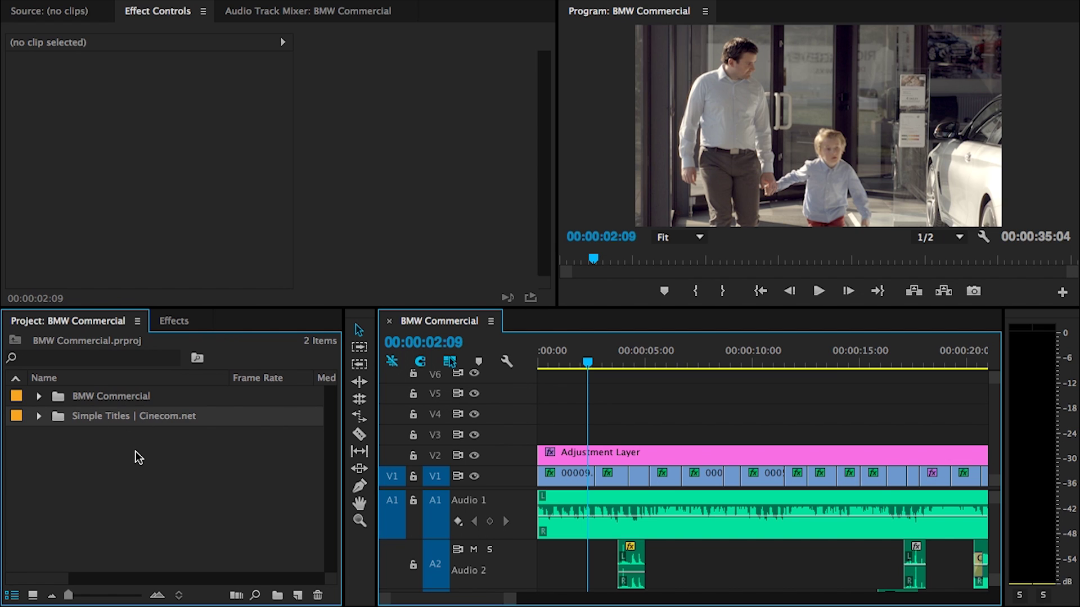
Expand the Simple Titles | Cinecom.net bin and browse its Title Files folder and Simple Title 01–10 sequences
left_click(38, 416)
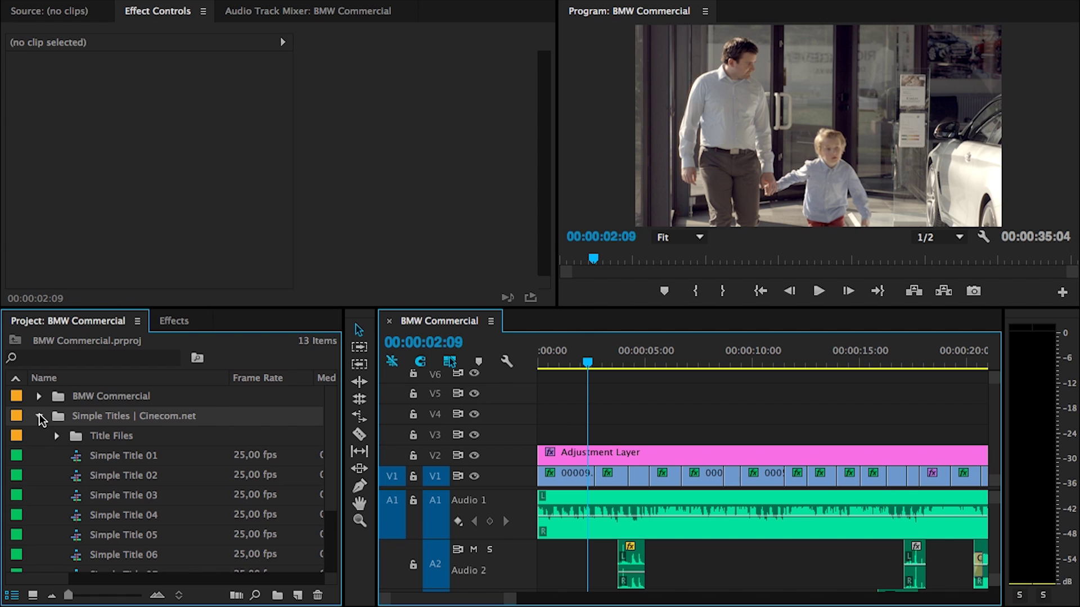
scroll(328, 407, "down", 2)
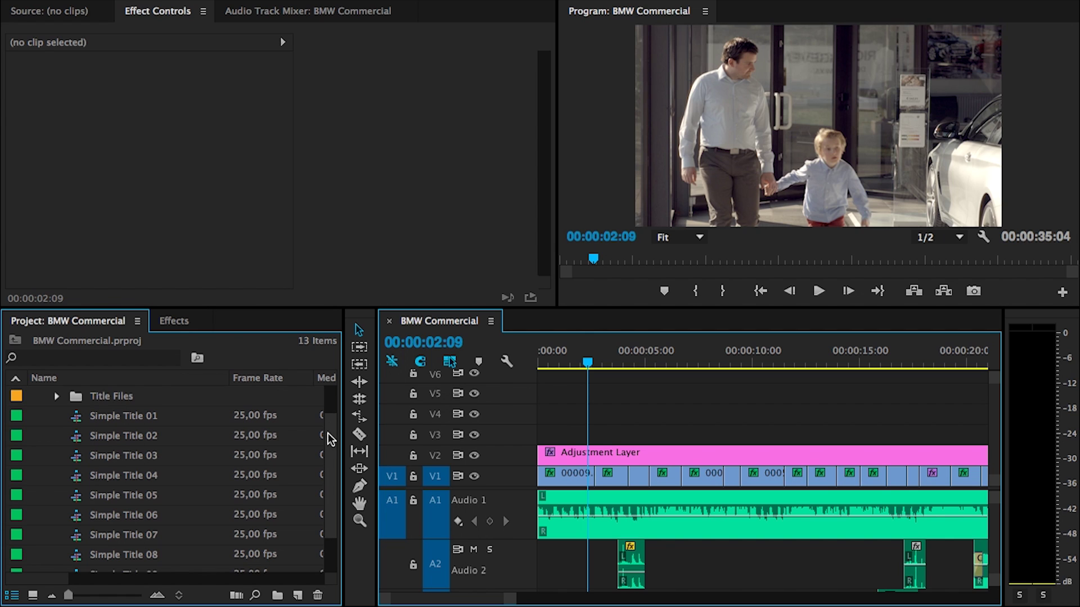
scroll(325, 451, "down", 2)
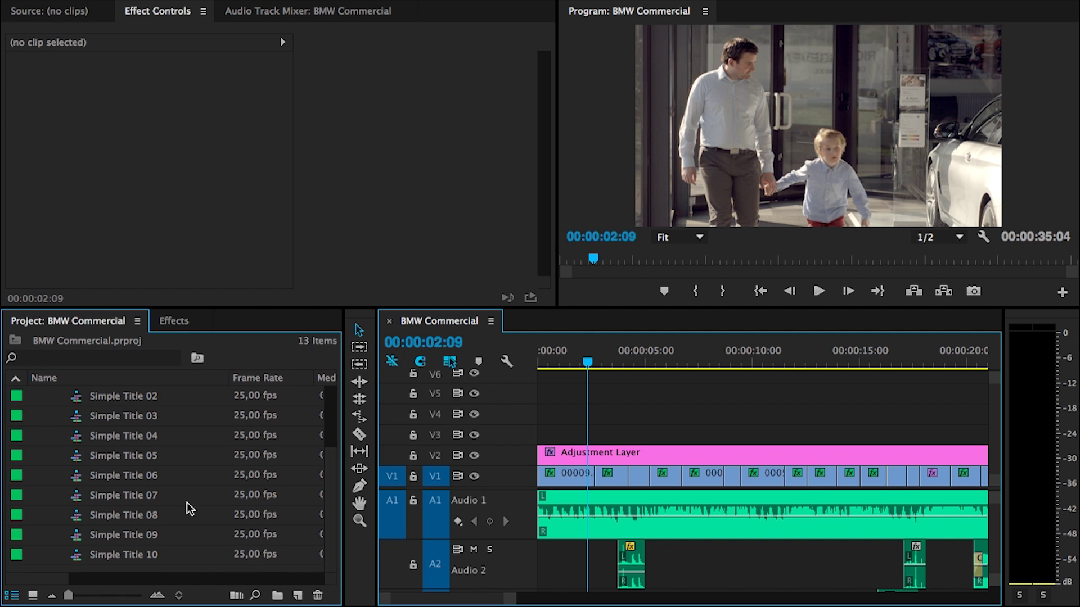
scroll(335, 476, "up", 2)
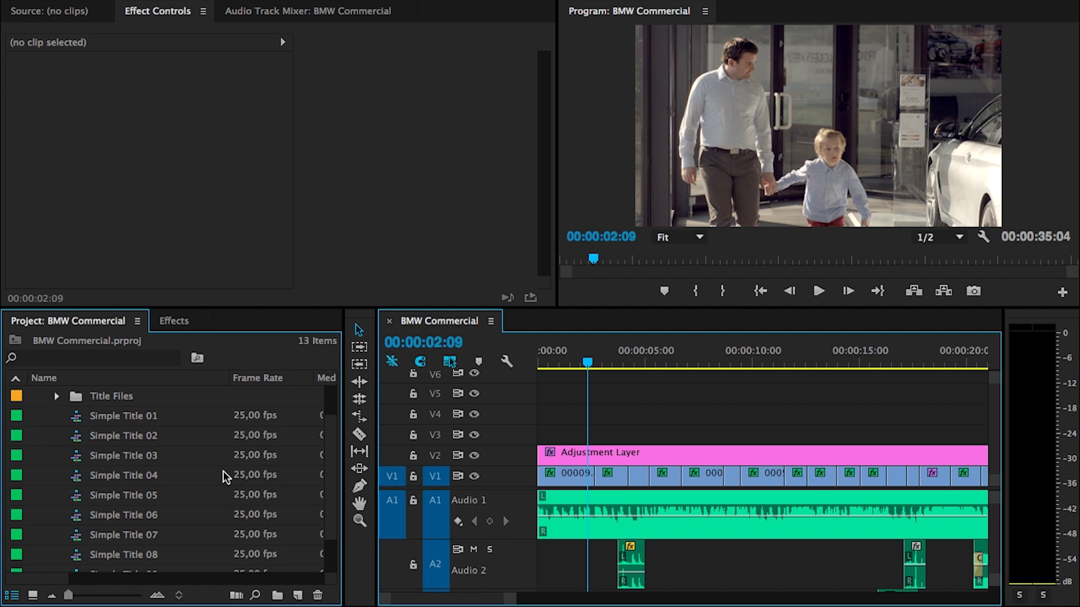
Place Simple Title 05 on V3 at 00:00:00:00 and play it back to check
left_click_drag(77, 503, 542, 438)
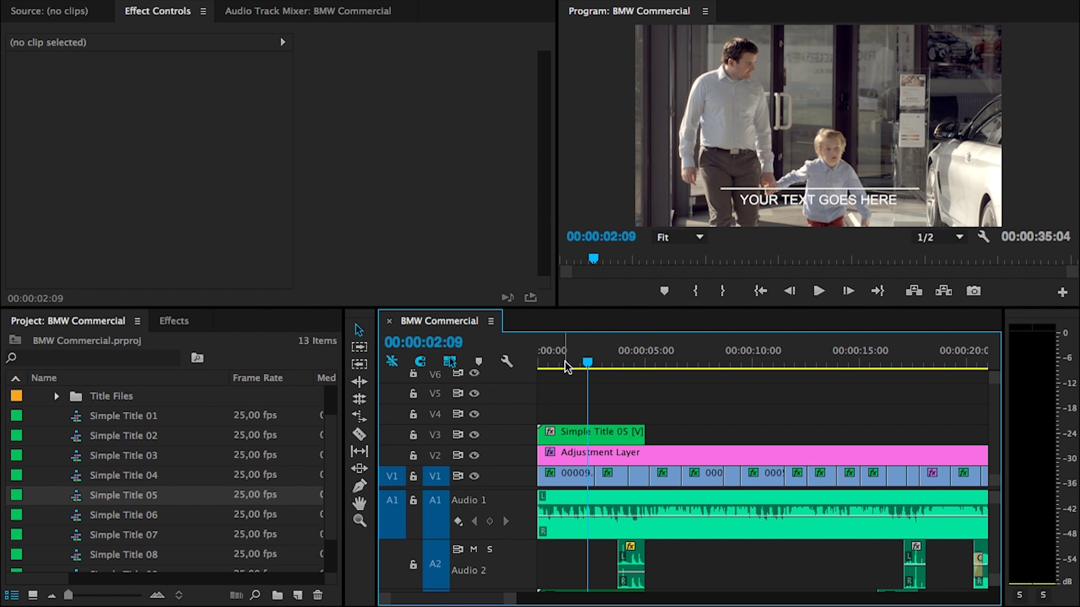
left_click_drag(565, 361, 524, 363)
key("space")
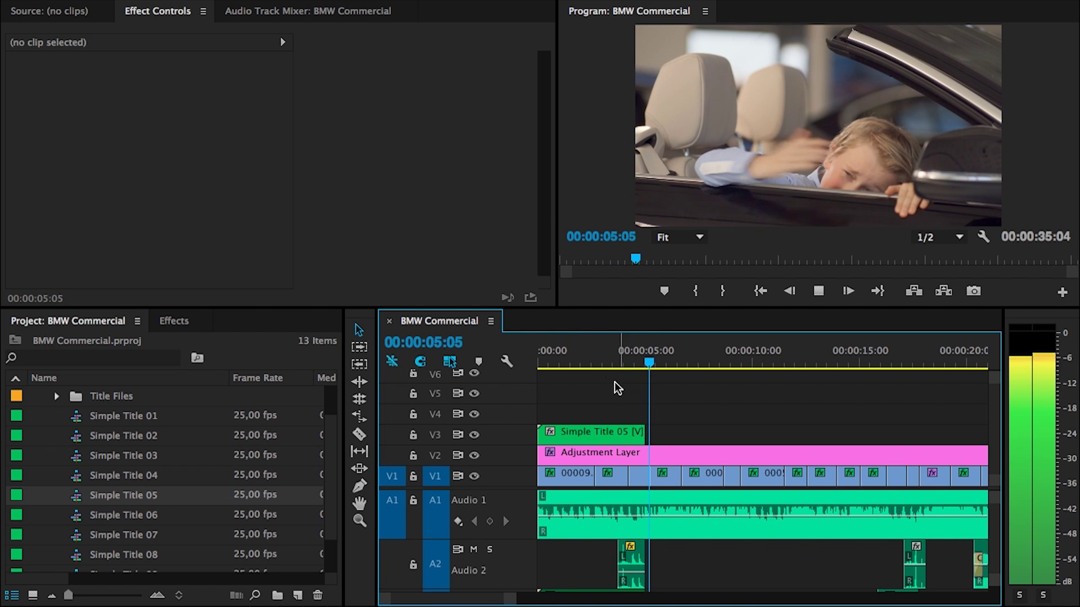
left_click(564, 363)
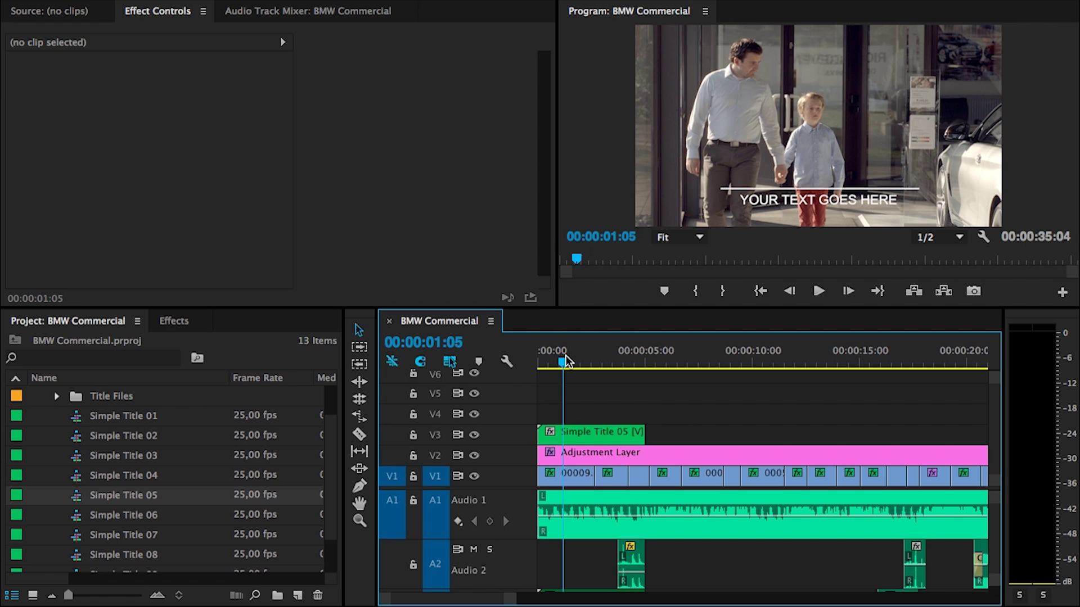
Open the Simple Title 05 clip's nested sequence to see its 05/1 – TEXT and 05/2 layers
double_click(578, 434)
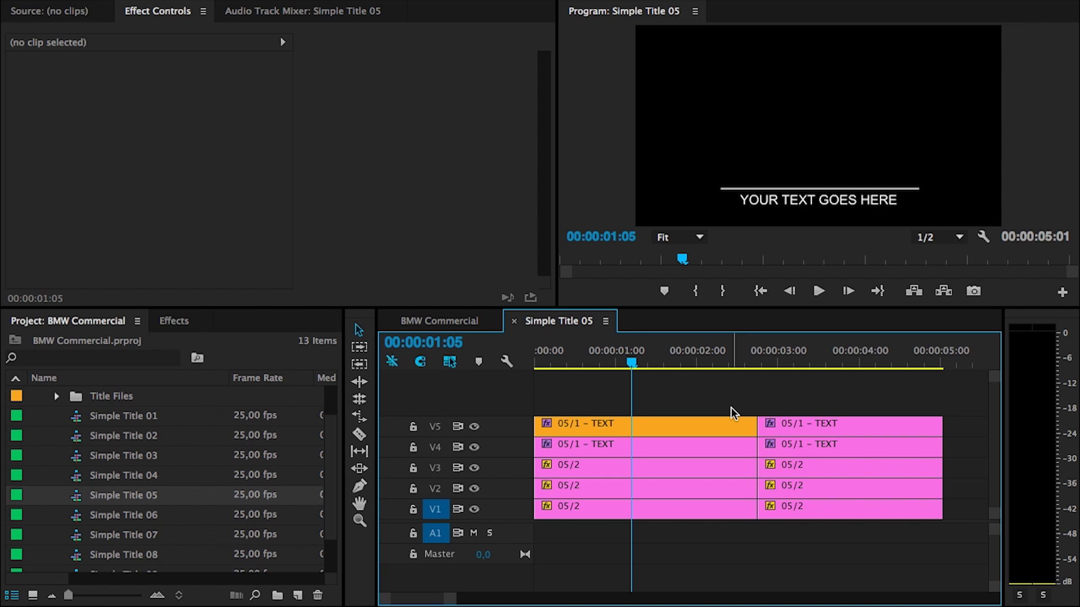
Replace the 05/1 – TEXT placeholder with 'WELCOME TO BMW' in the title editor
double_click(659, 426)
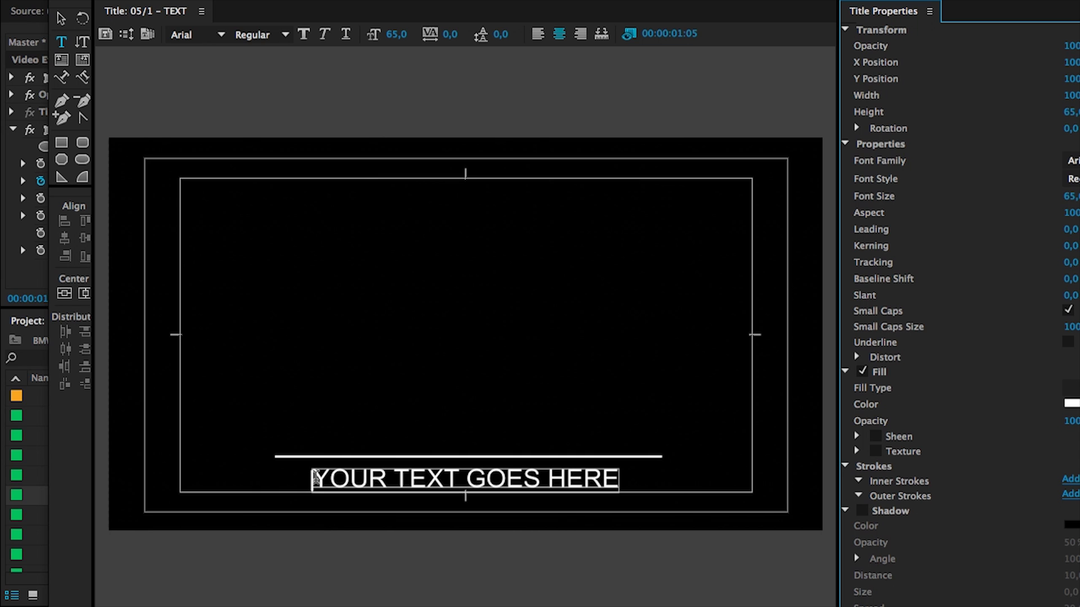
left_click_drag(315, 475, 614, 477)
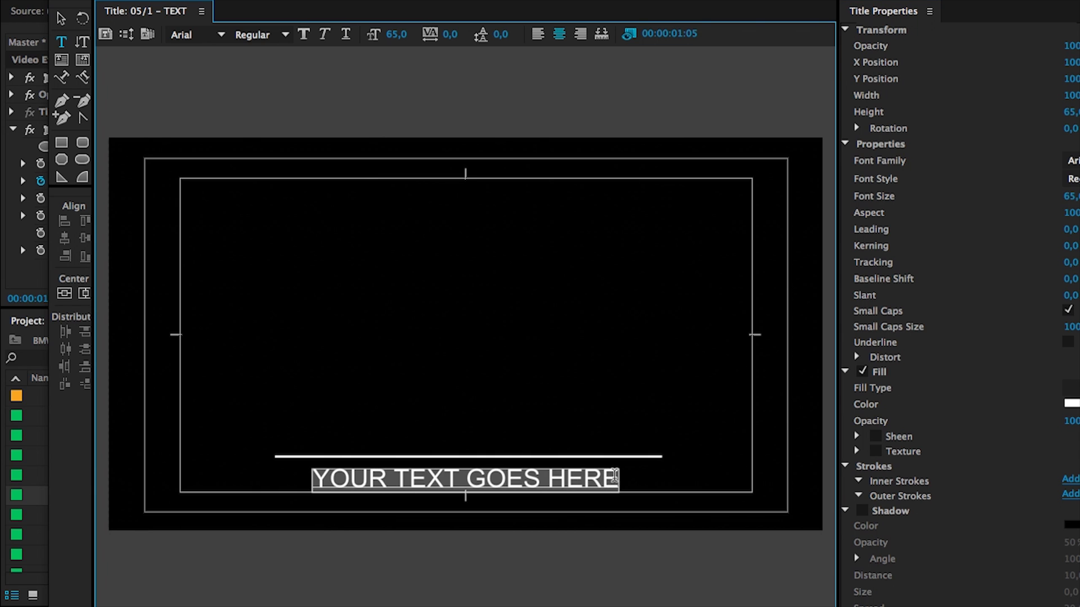
type("WEL")
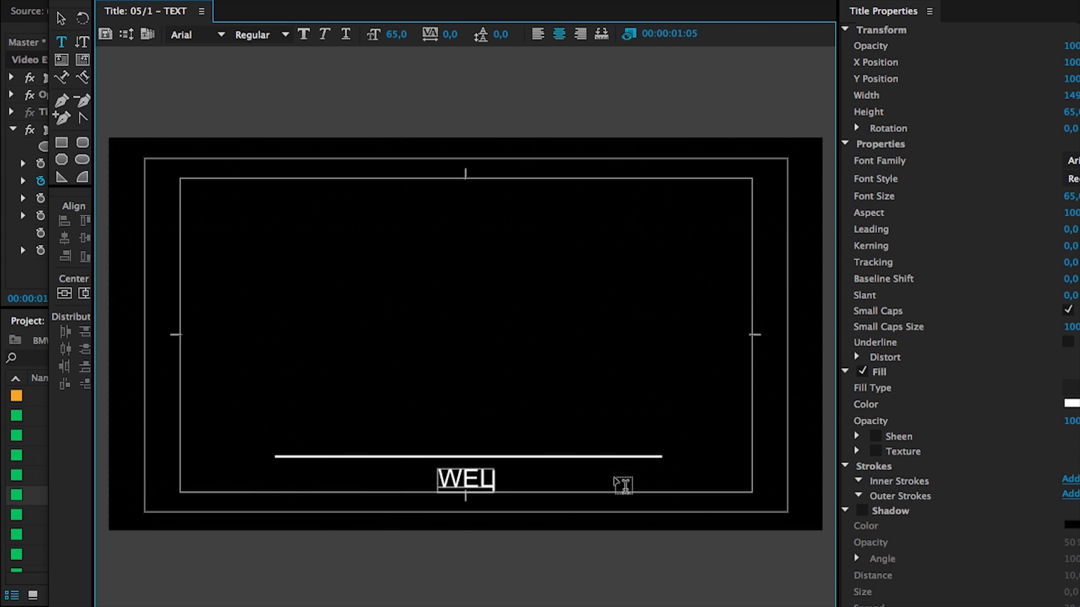
type("COME TO BMW")
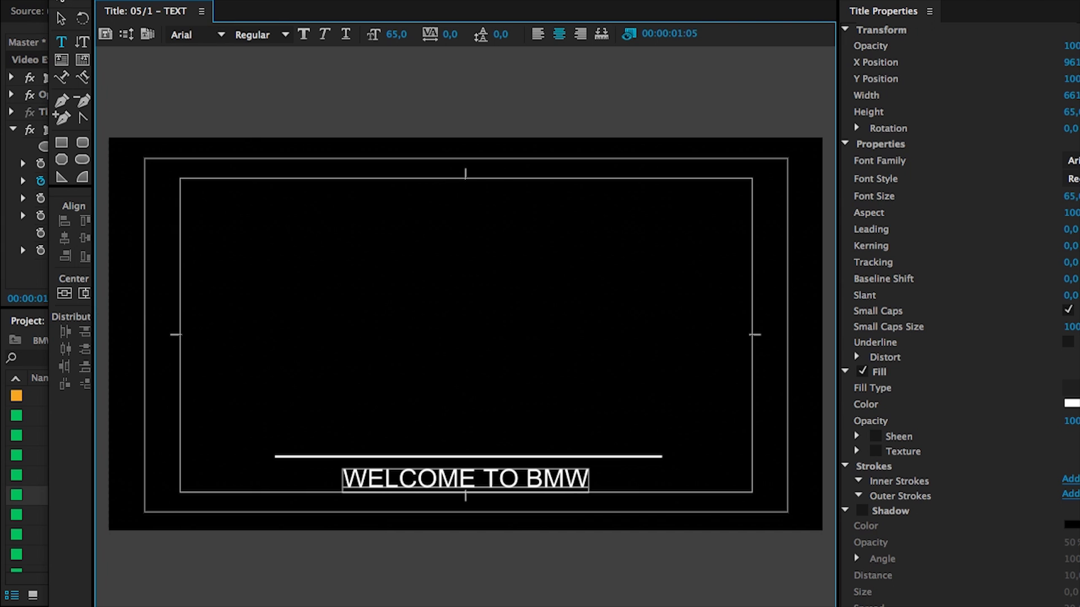
left_click(61, 2)
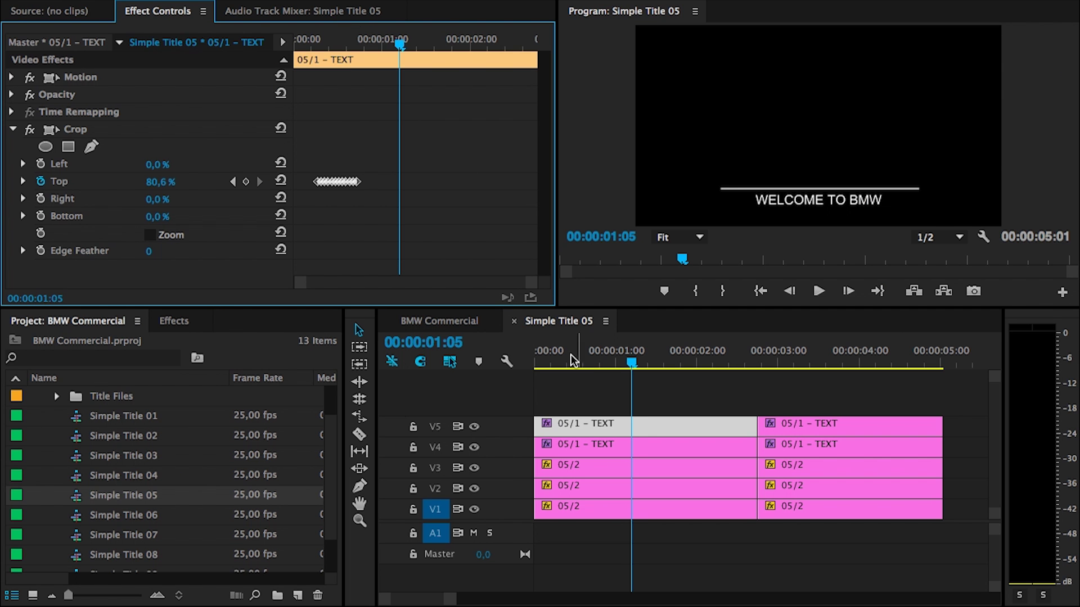
Preview the WELCOME TO BMW title in BMW Commercial from the start to 00:00:03:06, then save
left_click(434, 324)
left_click_drag(552, 360, 529, 359)
key("space")
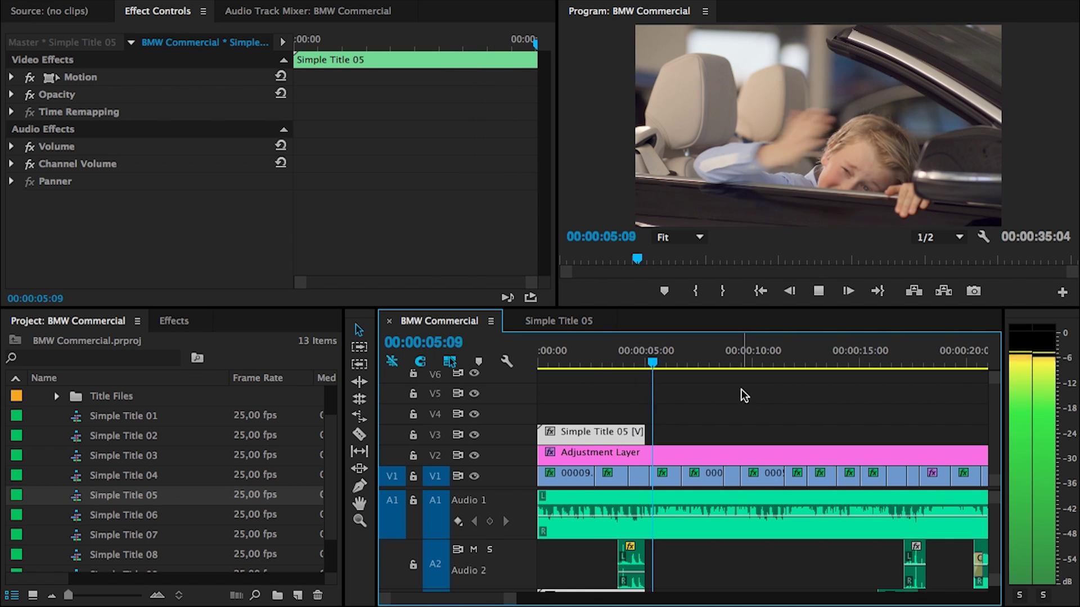
key("space")
key("Home")
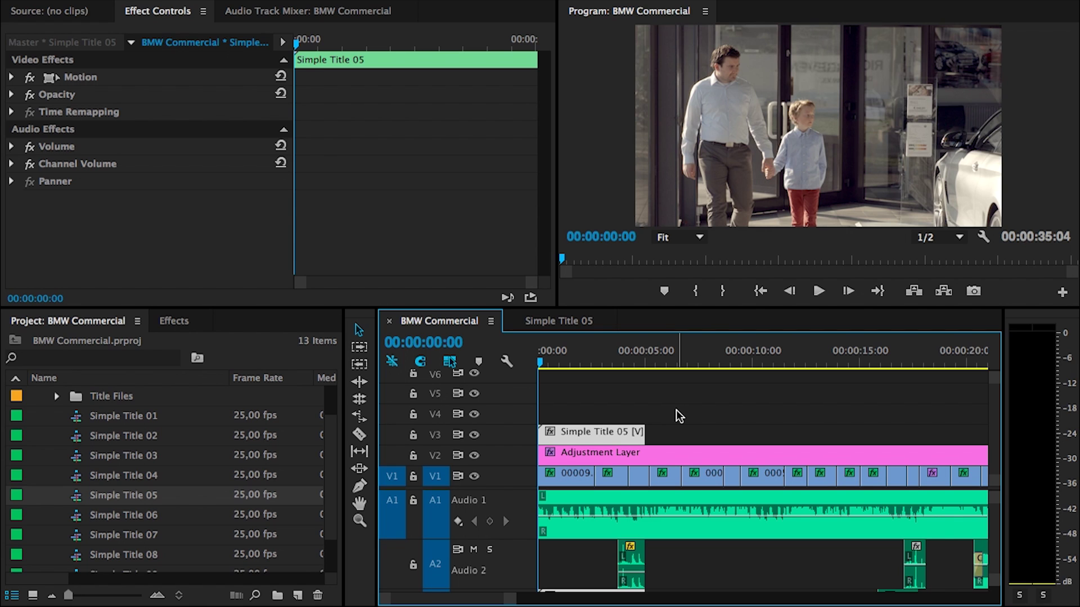
key("space")
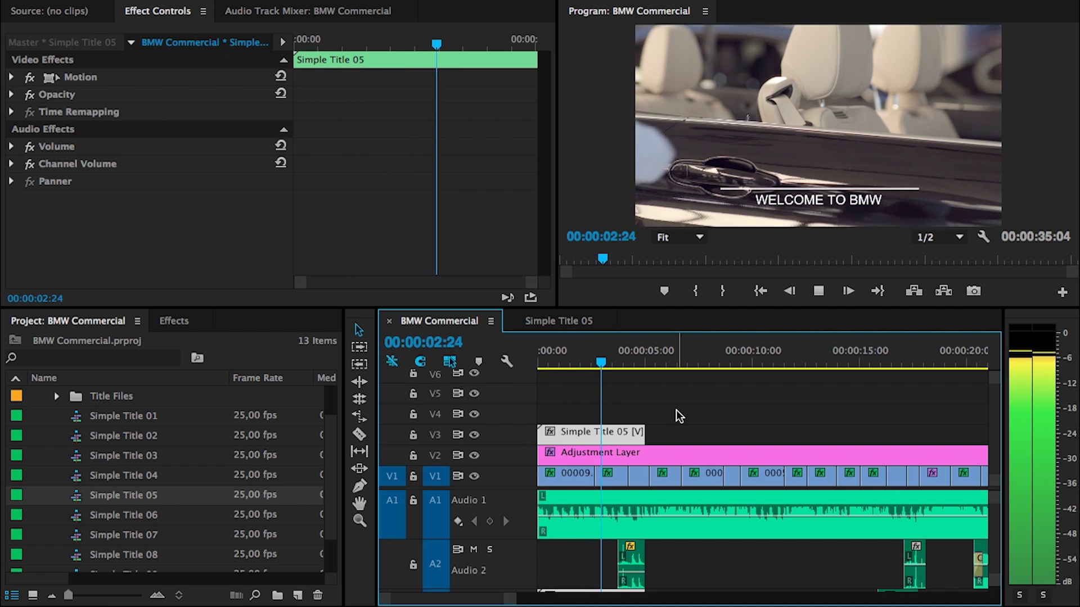
key("space")
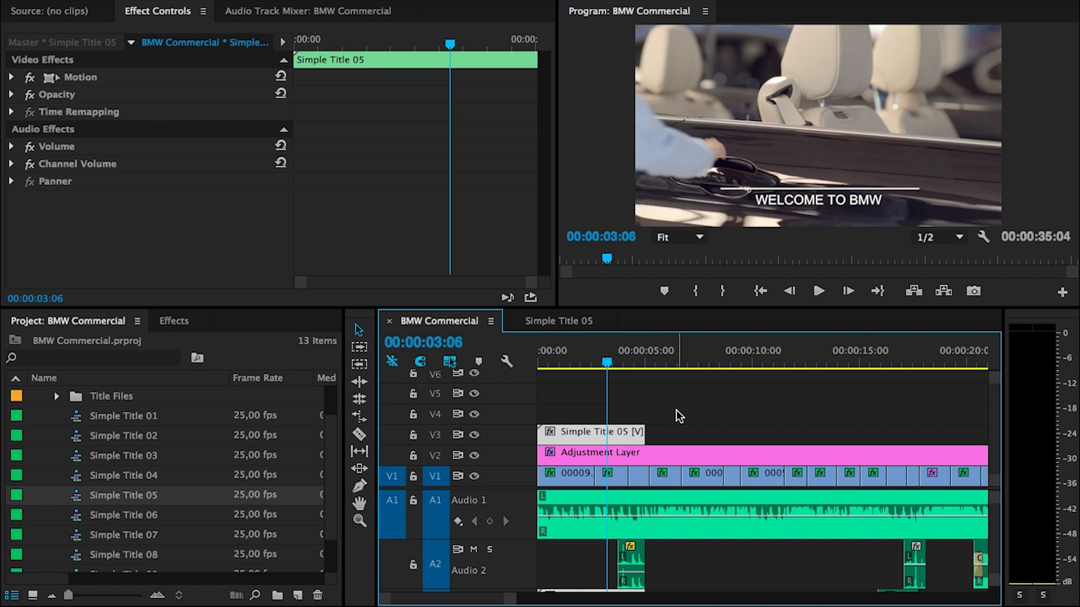
key("ctrl+s")
In the Simple Title 05 nest, trim the five left title clips to end around 1:22
double_click(591, 437)
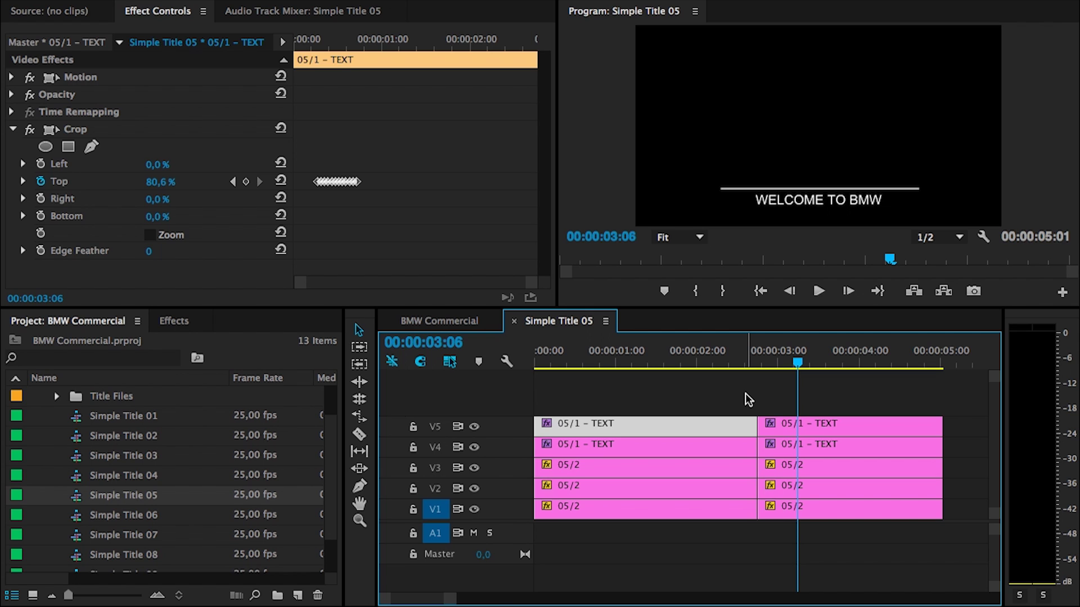
left_click_drag(704, 389, 535, 562)
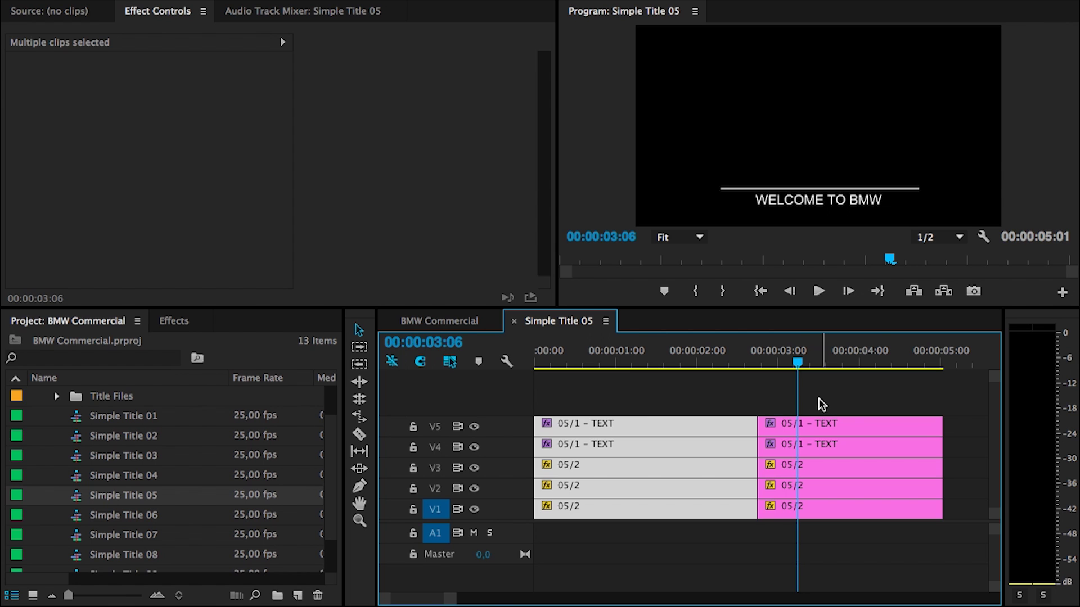
left_click_drag(809, 399, 933, 521)
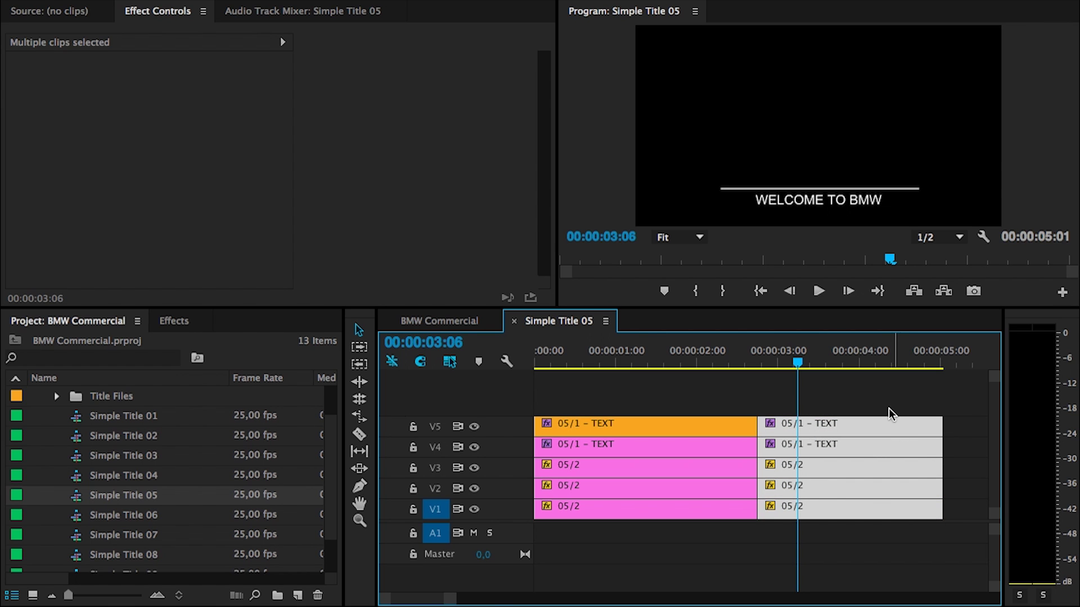
mouse_move(706, 393)
left_mouse_down()
mouse_move(545, 535)
mouse_move(541, 551)
left_mouse_up()
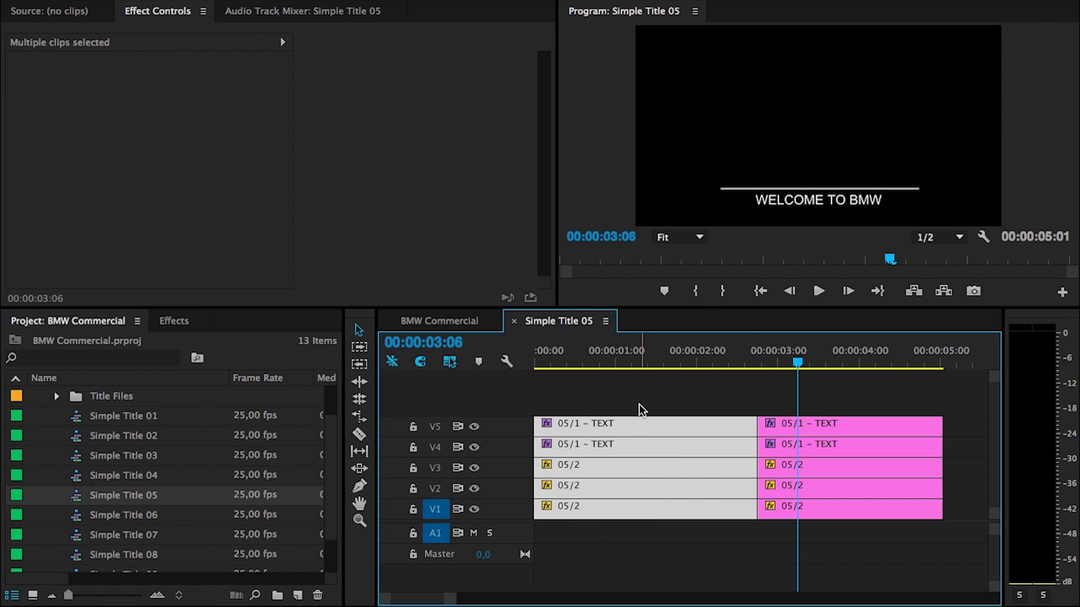
left_click_drag(821, 389, 955, 550)
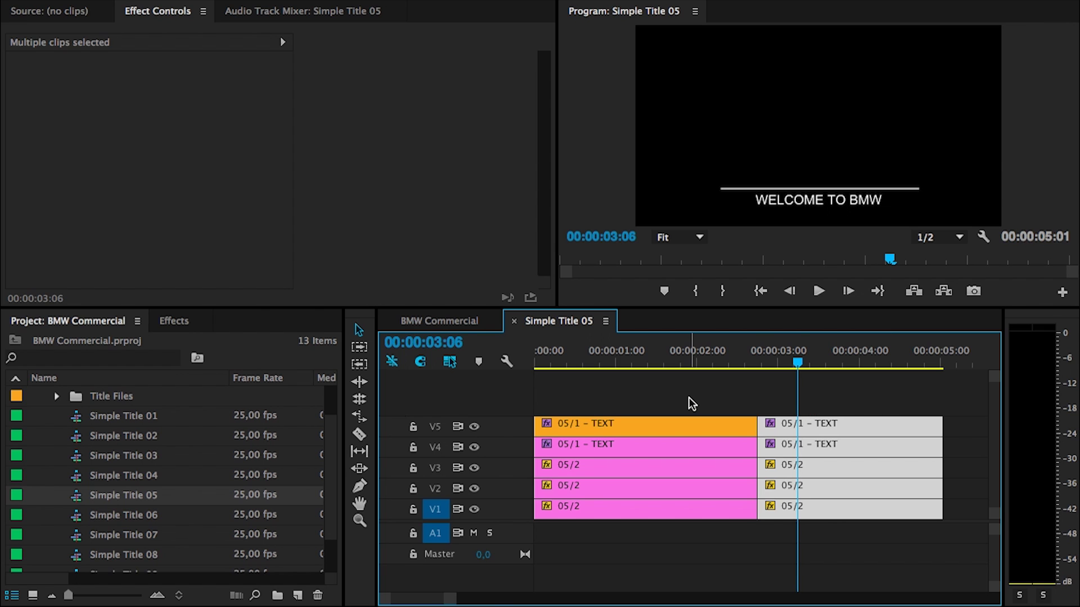
left_click_drag(689, 398, 537, 508)
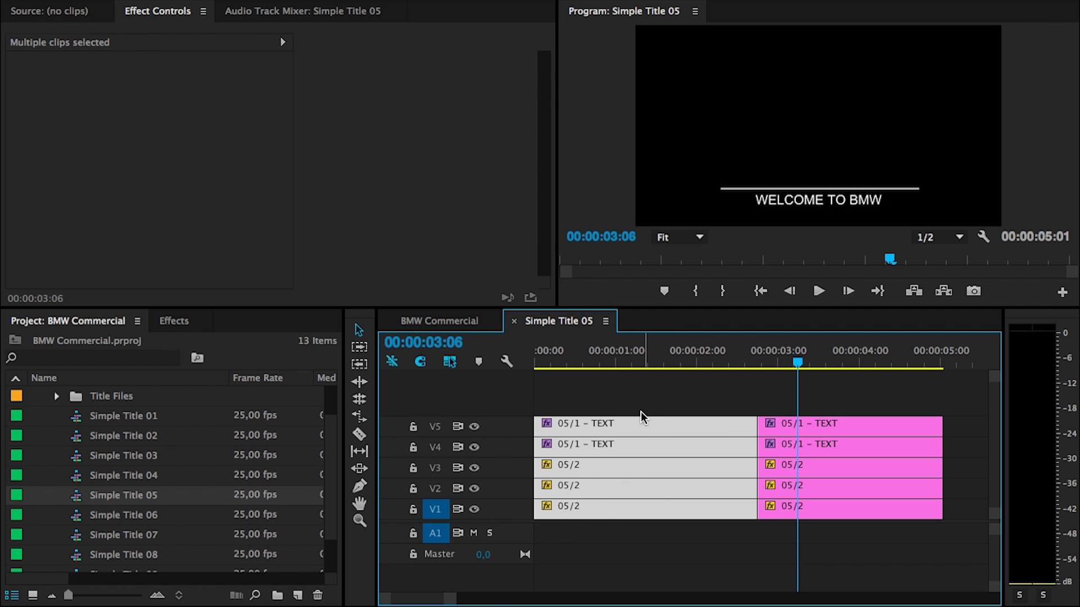
left_click_drag(747, 450, 666, 449)
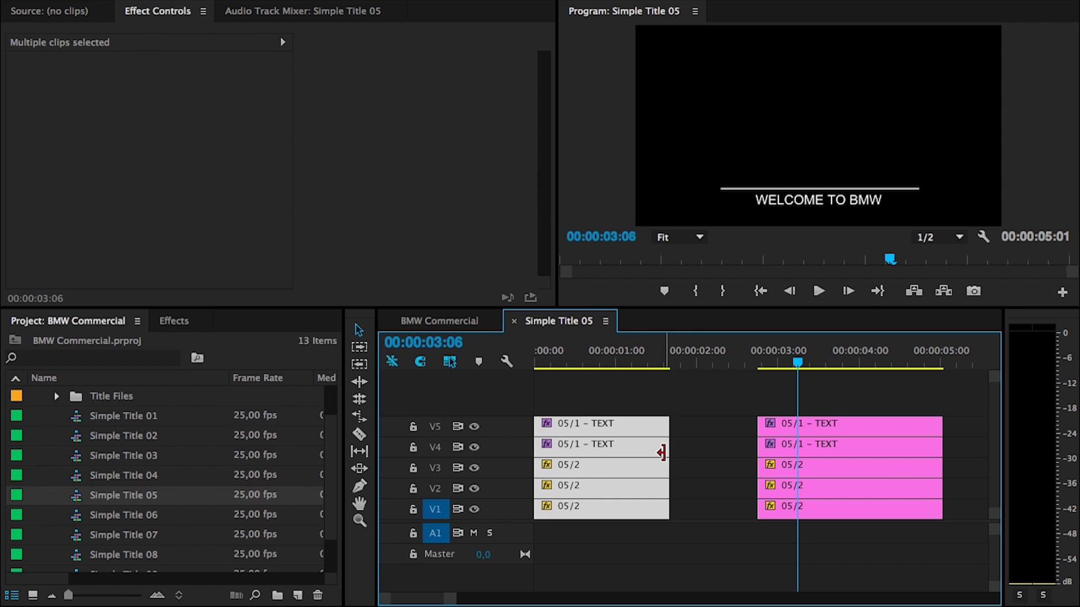
Trim 12 frames off the right clips' start and slide them left to close the gap
left_click_drag(726, 391, 849, 522)
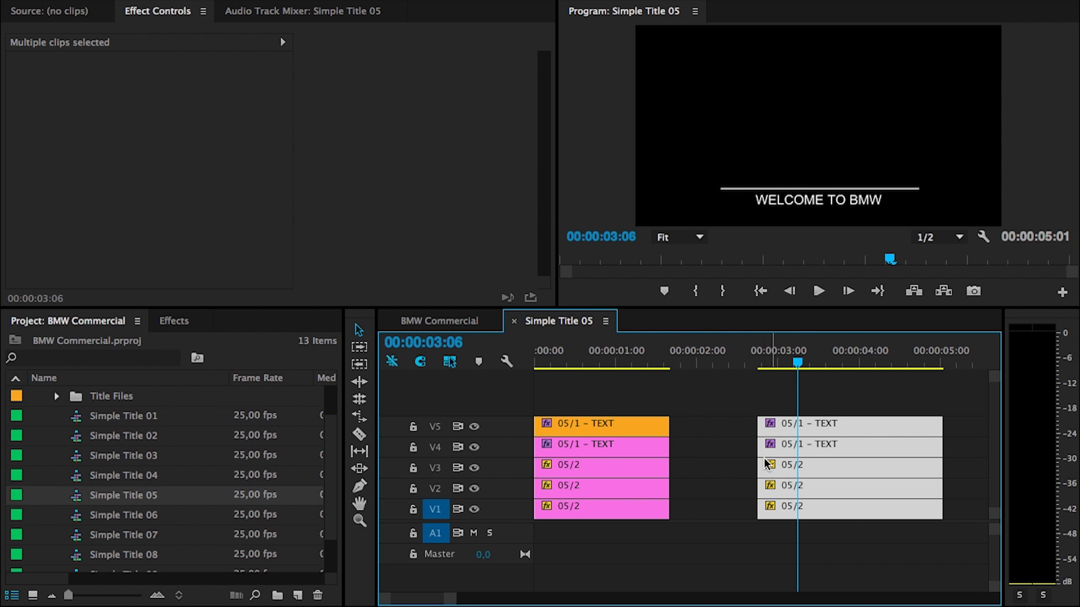
left_click_drag(761, 454, 800, 455)
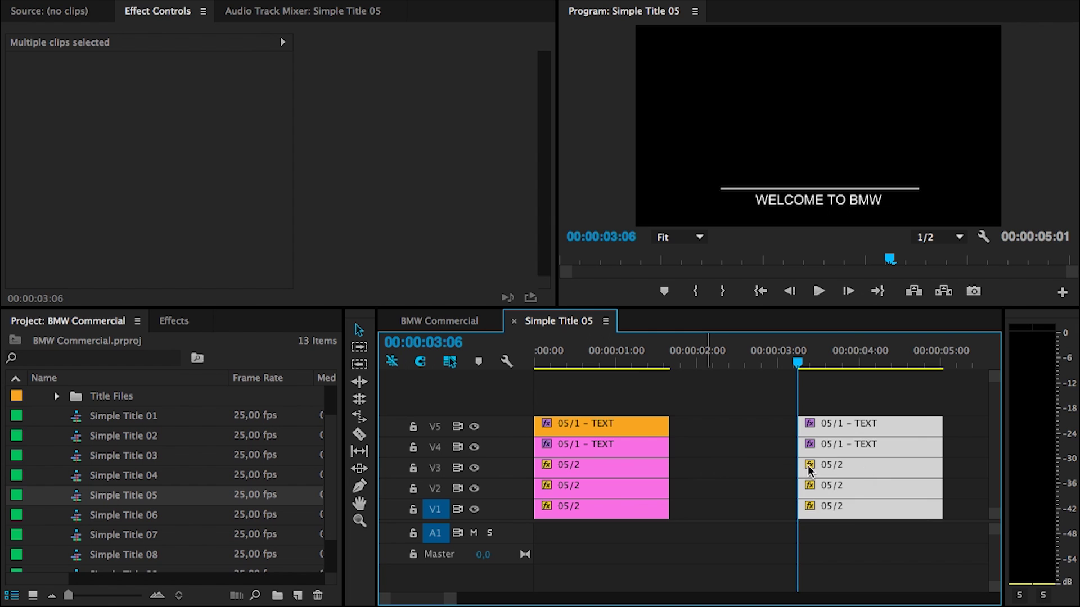
left_click_drag(912, 454, 785, 453)
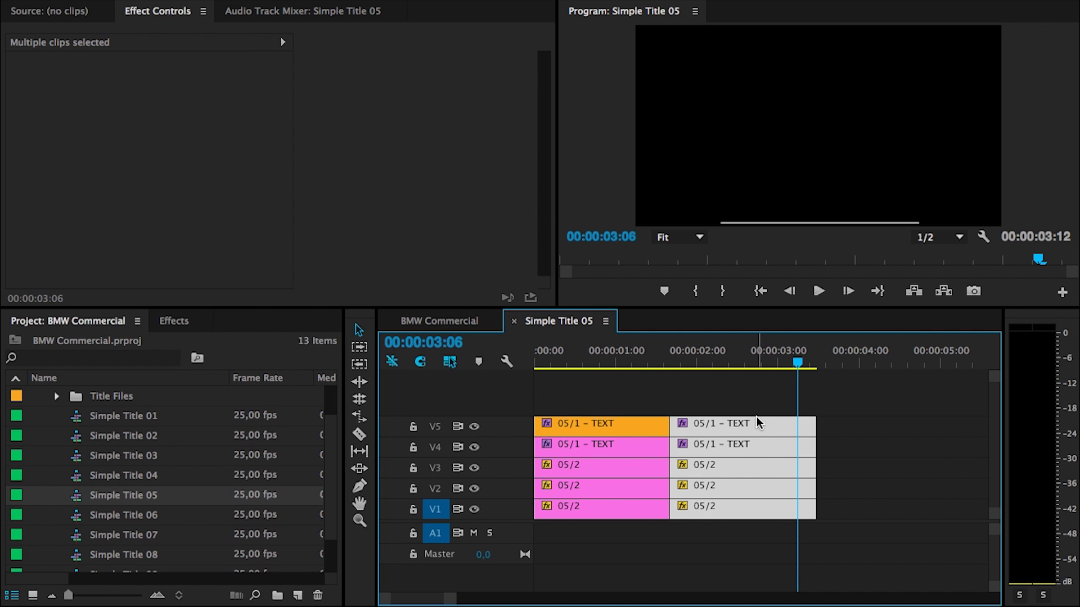
Play BMW Commercial from the beginning and stop after the WELCOME TO BMW title ends
left_click(446, 320)
key("Home")
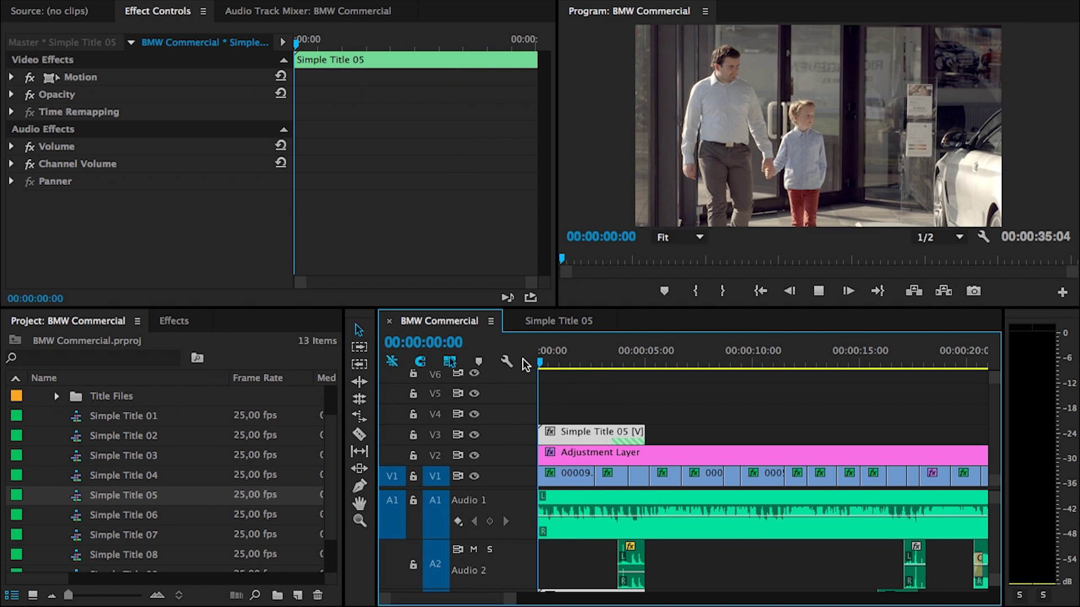
key("space")
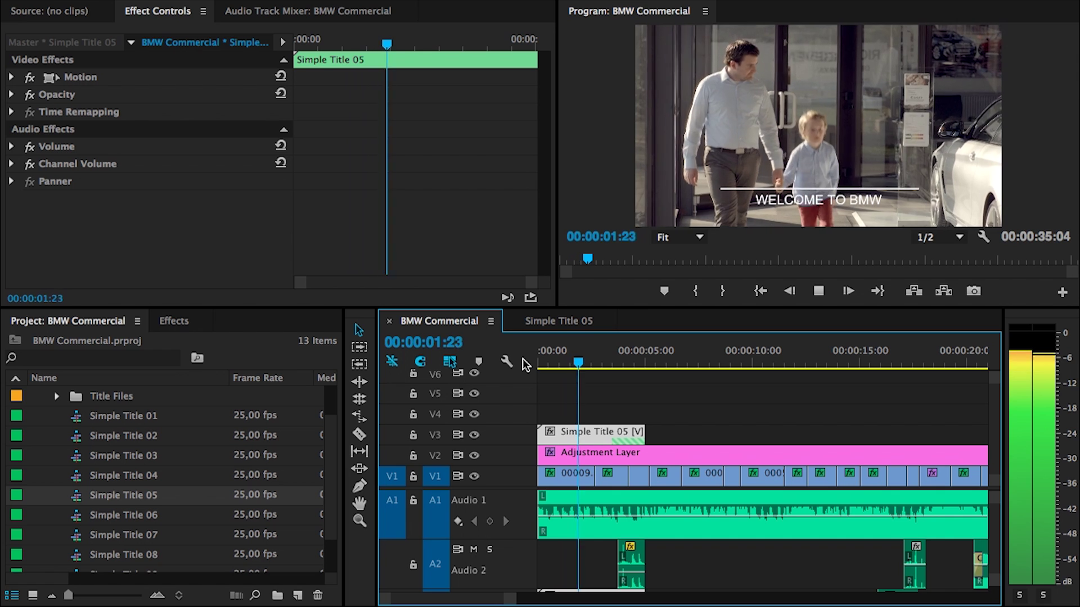
key("space")
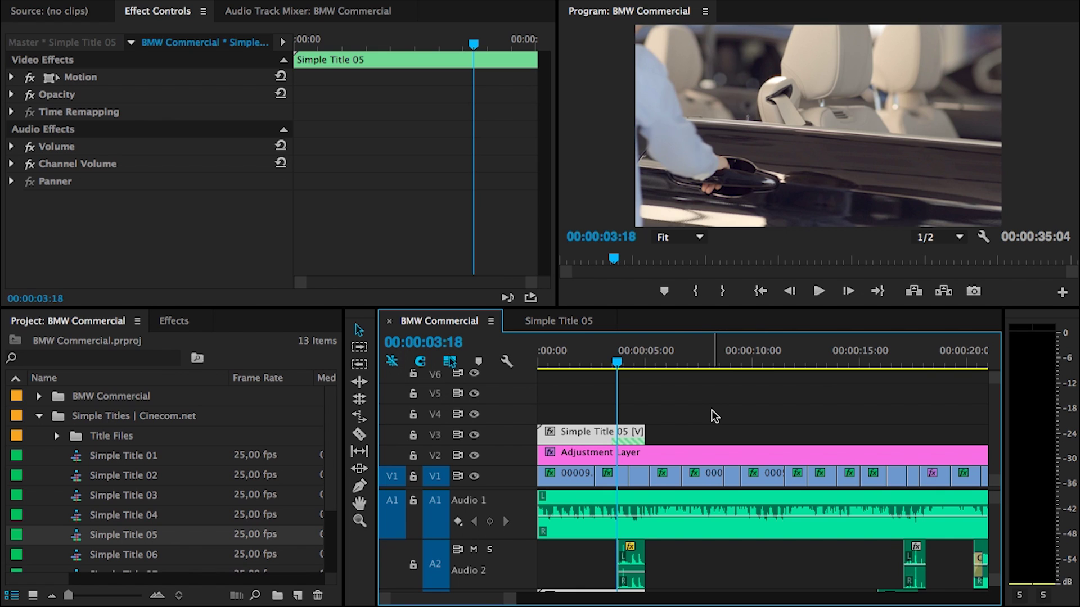
scroll(171, 474, "down", 2)
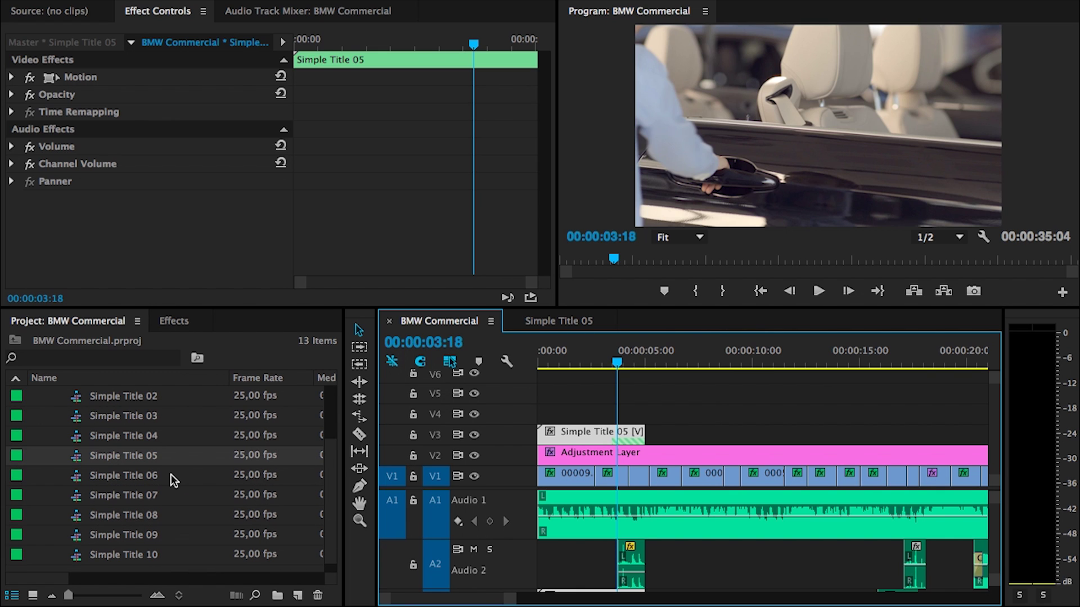